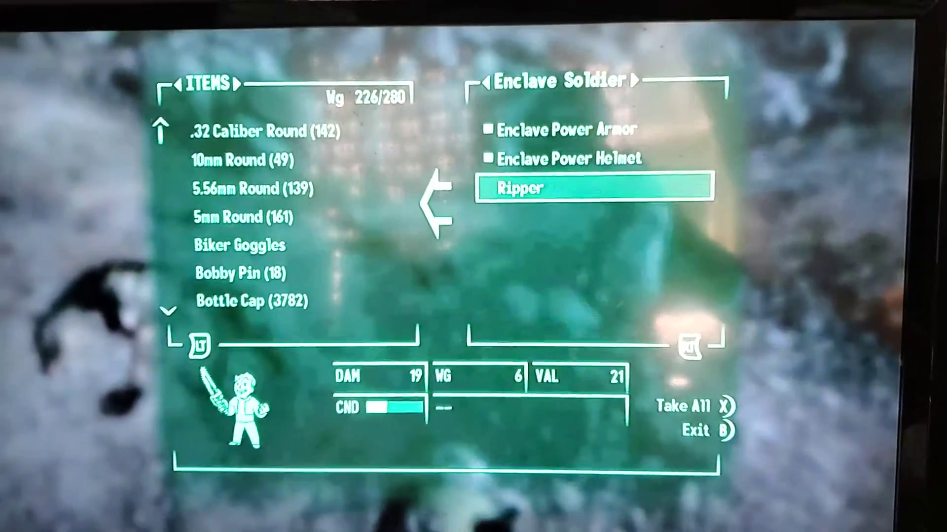
{"action": "key", "text": "Up"}
{"action": "key", "text": "Up"}
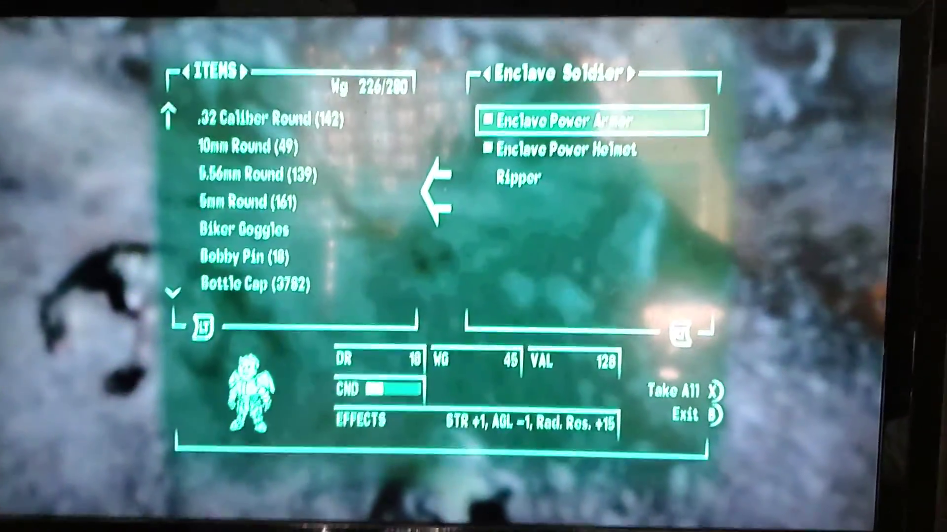
{"action": "key", "text": "Down"}
{"action": "key", "text": "Tab"}
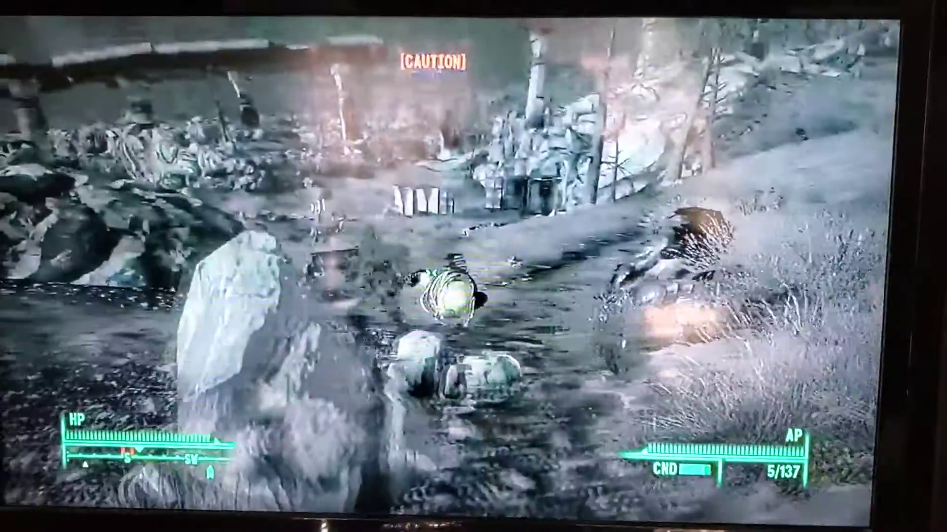
{"action": "key", "text": "Tab"}
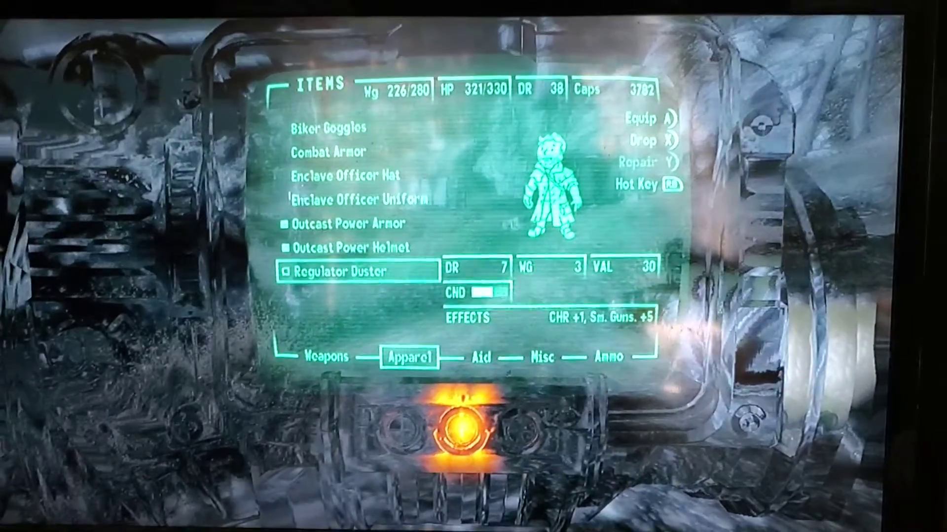
{"action": "key", "text": "Up"}
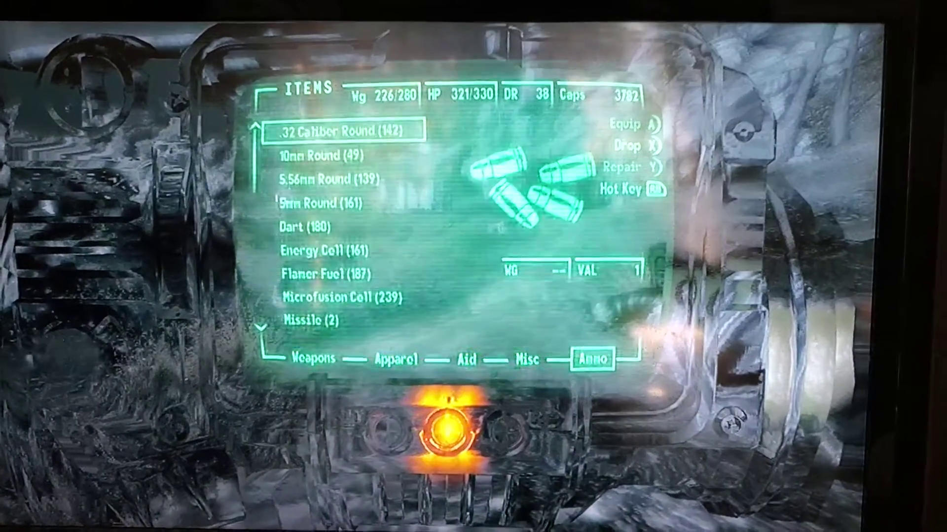
{"action": "key", "text": "Right"}
{"action": "key", "text": "Down"}
{"action": "key", "text": "Down"}
{"action": "key", "text": "Up"}
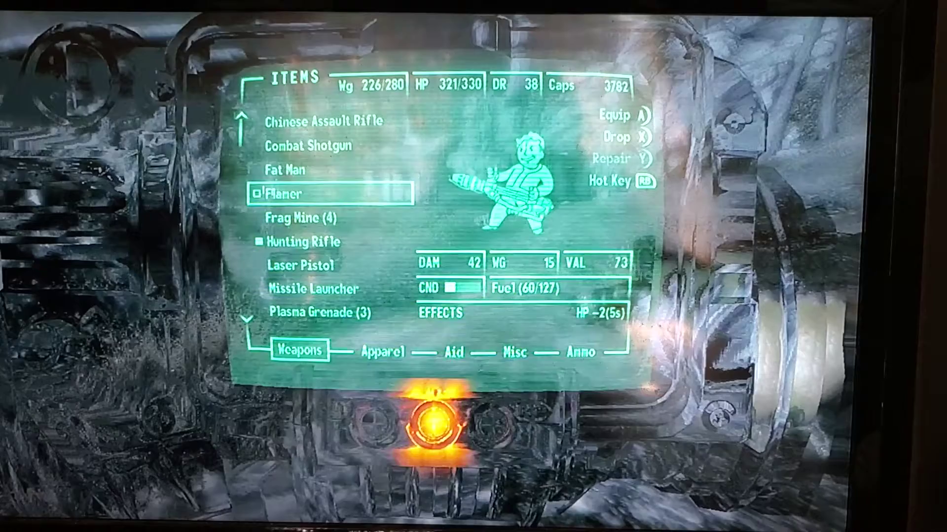
{"action": "key", "text": "Up"}
{"action": "key", "text": "Up"}
{"action": "key", "text": "Up"}
{"action": "key", "text": "Down"}
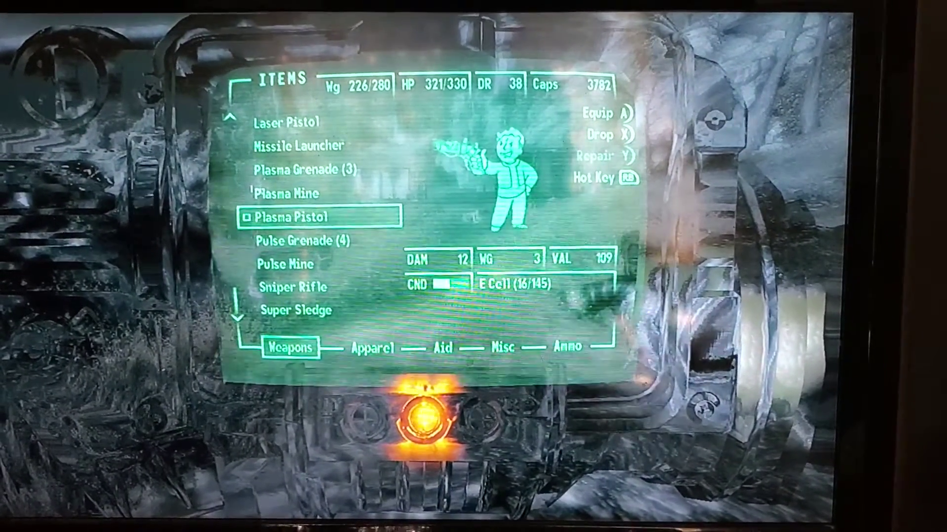
{"action": "key", "text": "Up"}
{"action": "key", "text": "Up"}
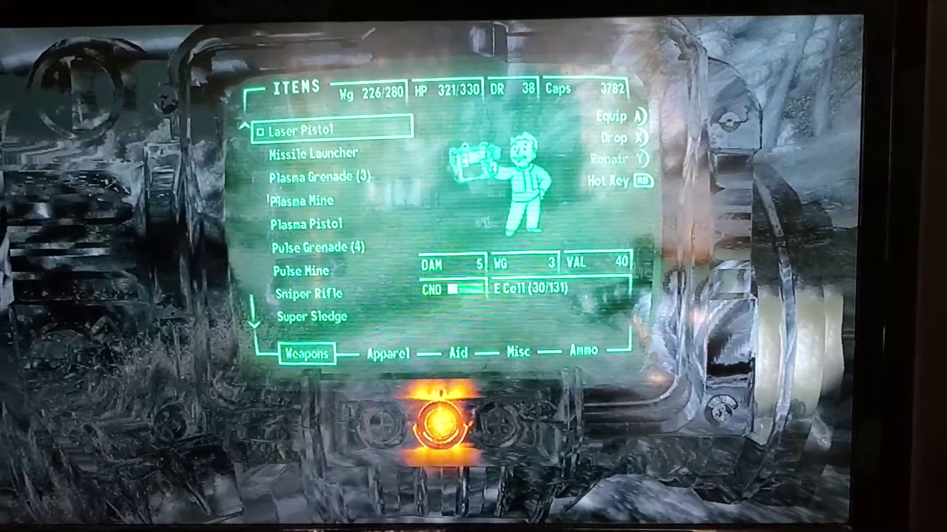
{"action": "key", "text": "Tab"}
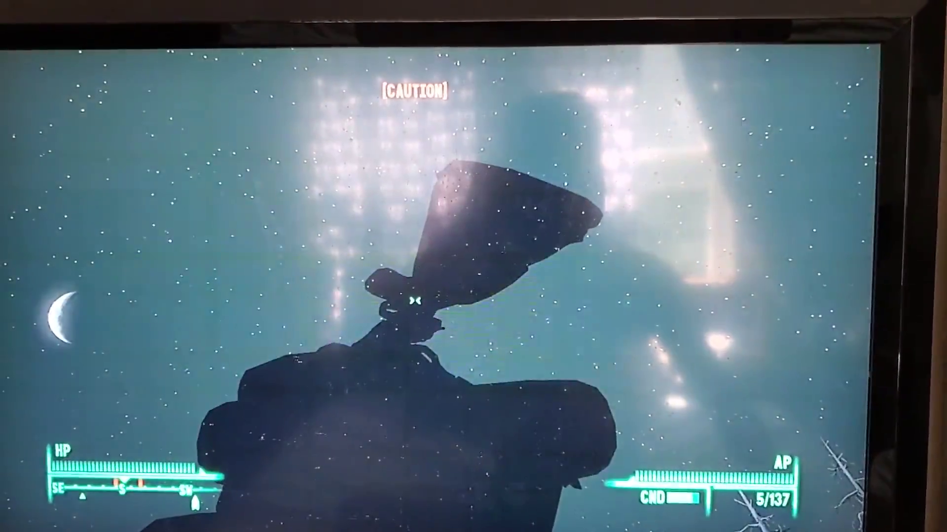
{"action": "key", "text": "Escape"}
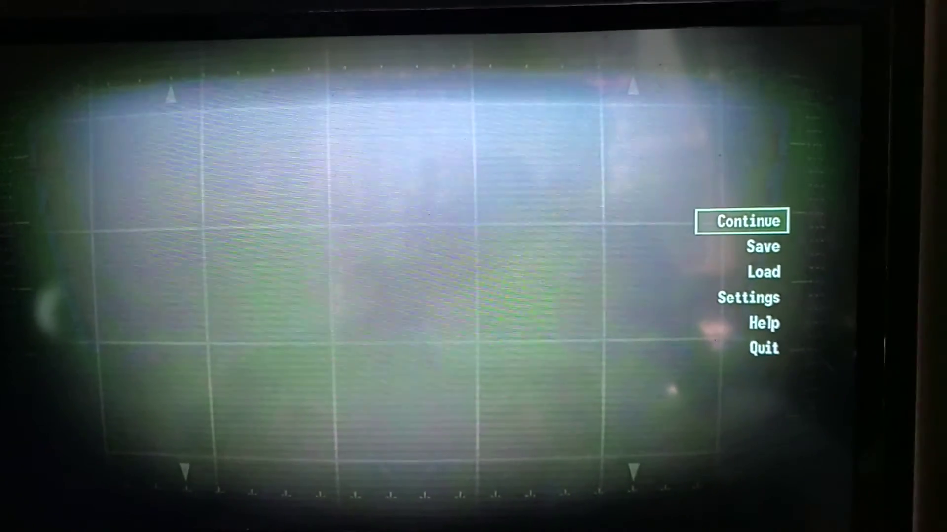